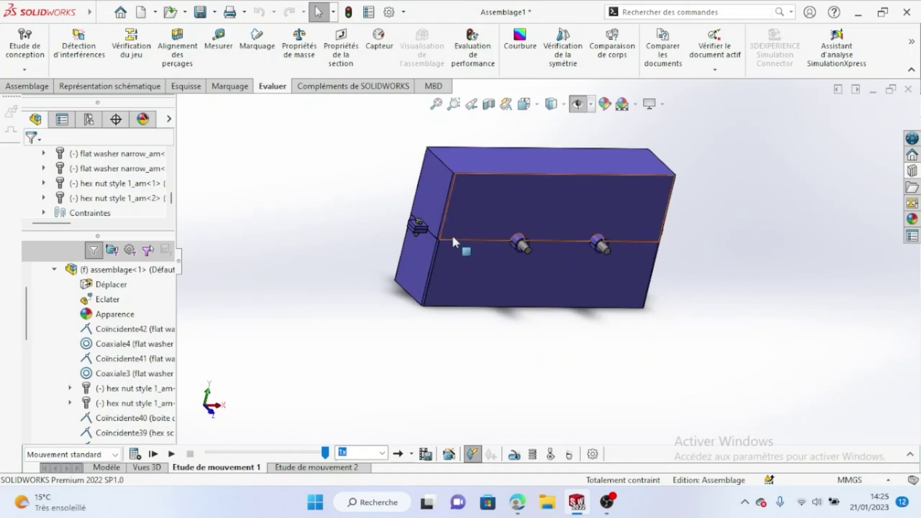
pyautogui.scroll(-3, 436, 234)
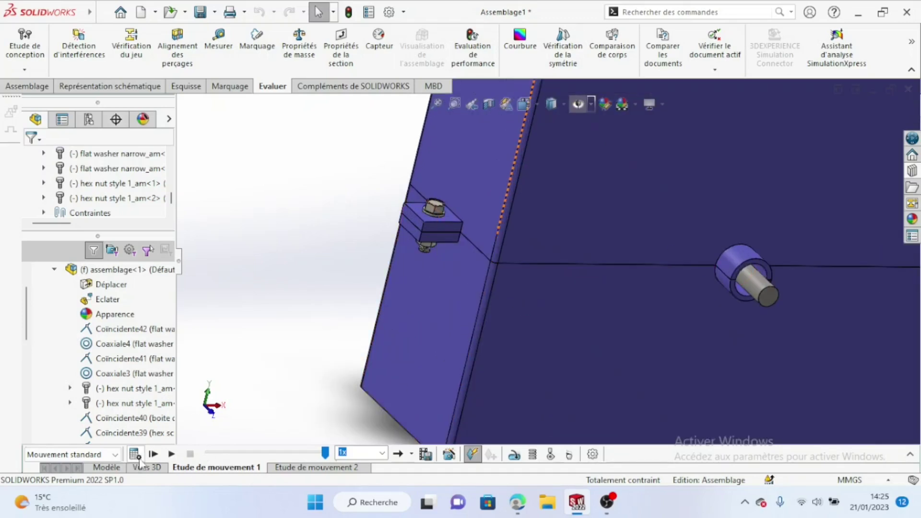
# Play 'Etude de mouvement 1' past the keys warning until the box closes, then stop it.
pyautogui.click(171, 454)
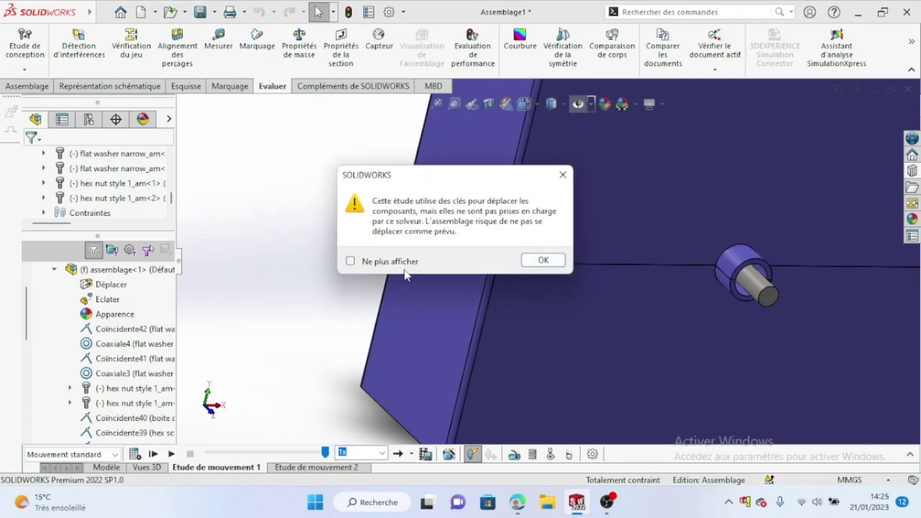
pyautogui.click(531, 260)
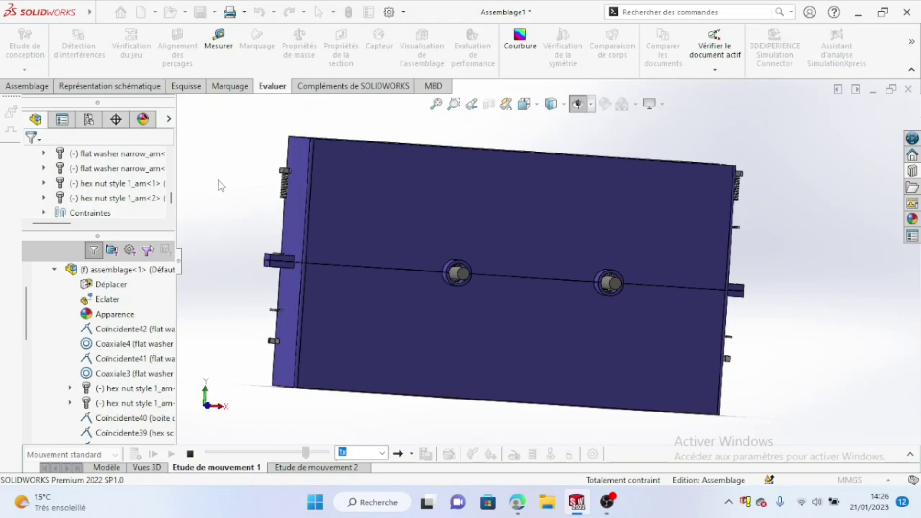
pyautogui.scroll(-2, 286, 252)
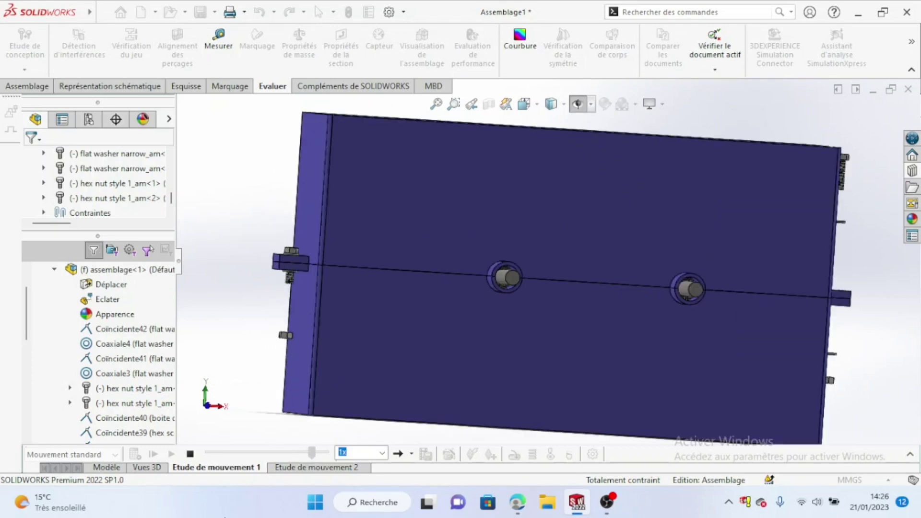
pyautogui.click(191, 454)
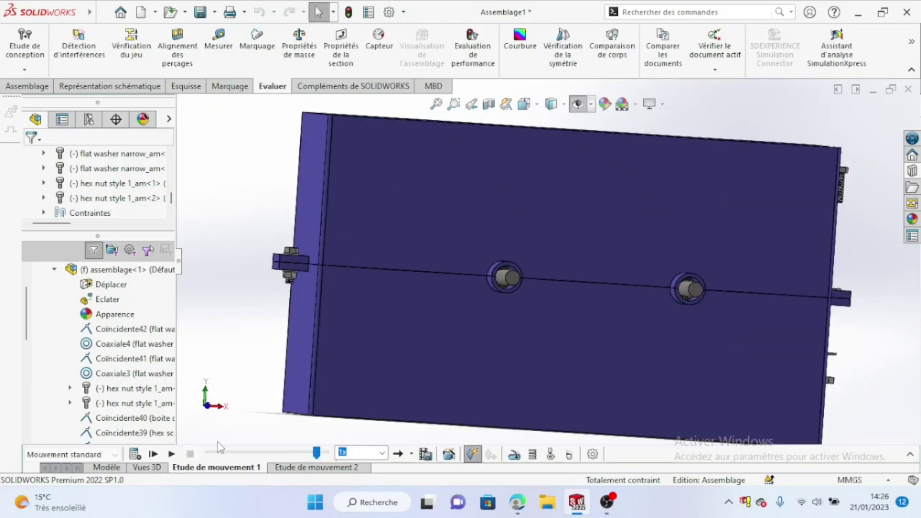
pyautogui.click(298, 468)
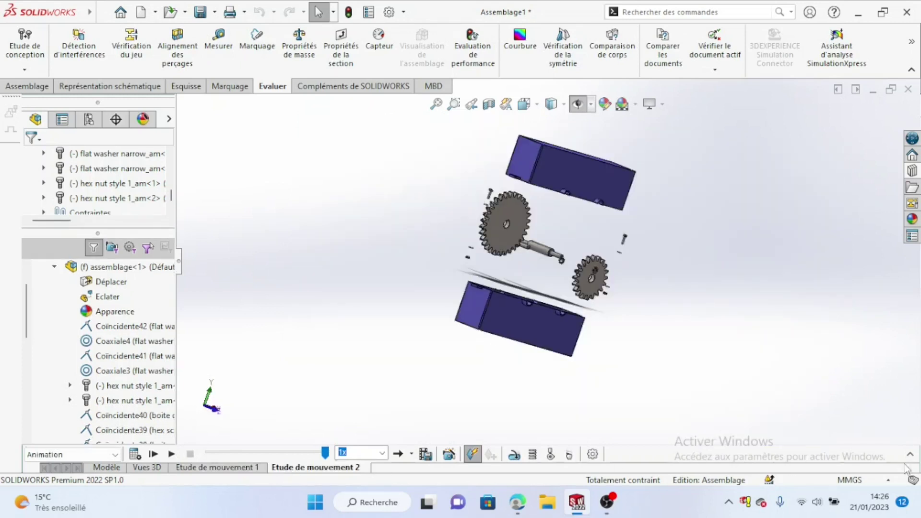
pyautogui.click(911, 456)
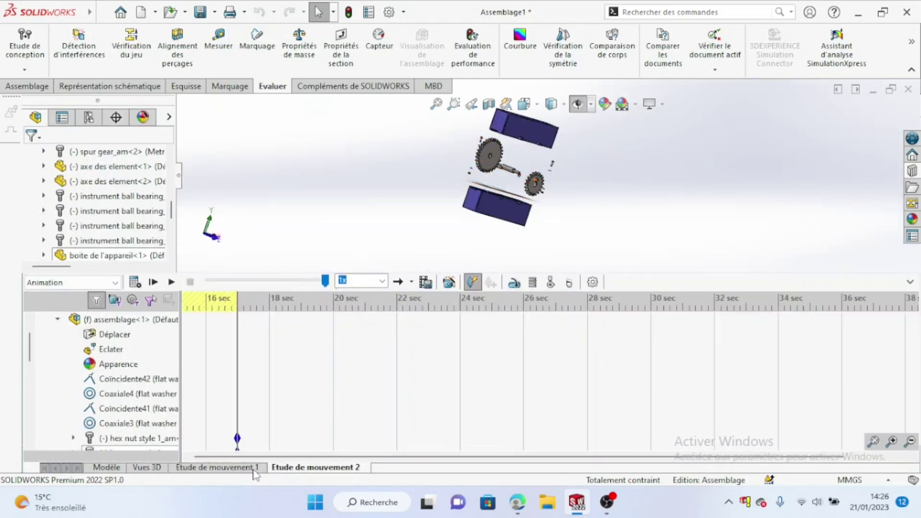
pyautogui.click(215, 468)
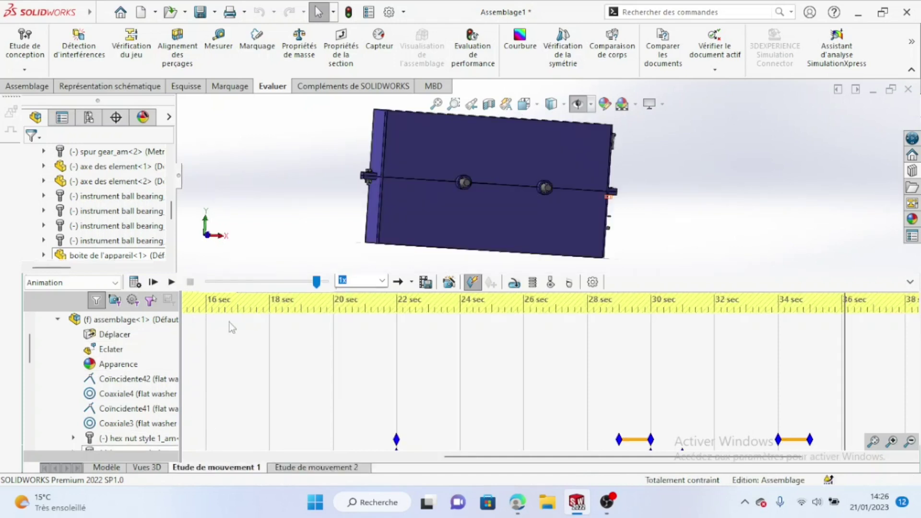
pyautogui.scroll(-5, 872, 345)
pyautogui.scroll(-5, 871, 346)
pyautogui.scroll(-5, 872, 346)
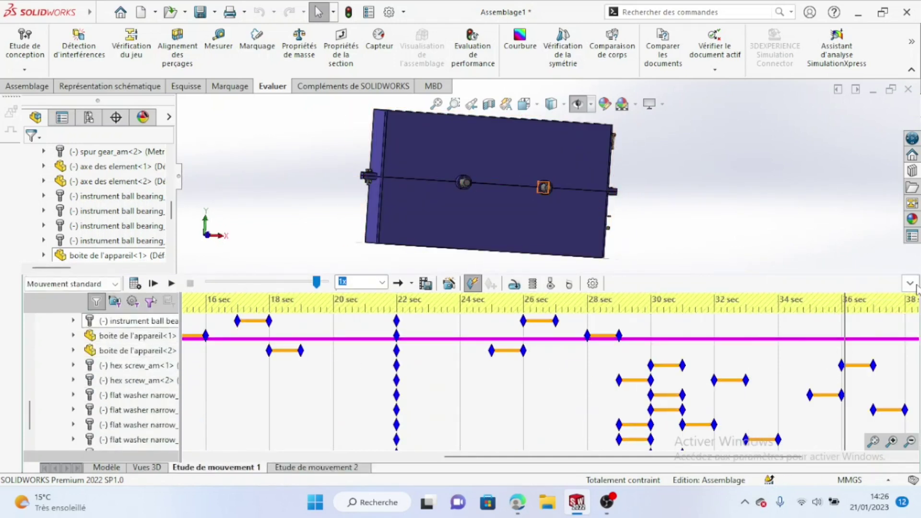
pyautogui.click(912, 285)
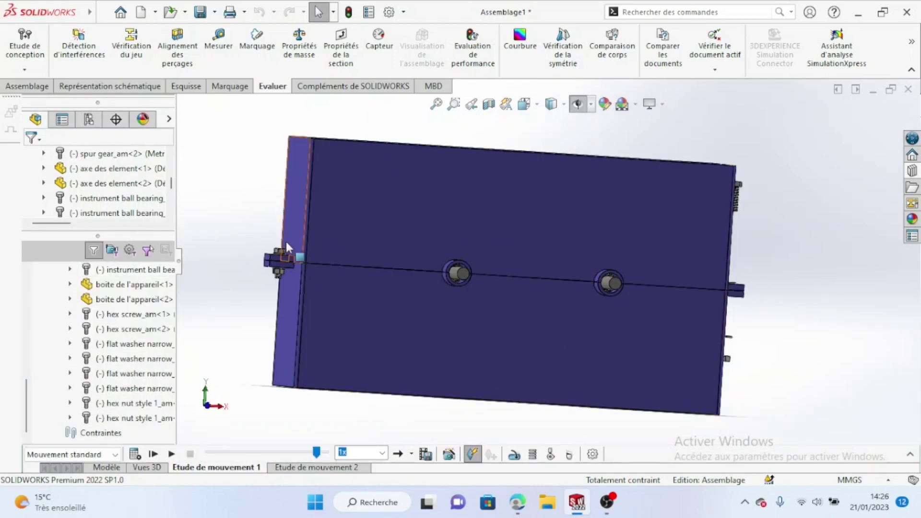
# Orbit and zoom to view the bolt and nut under the flange block side-on.
pyautogui.moveTo(286, 240); pyautogui.dragTo(326, 334, button='middle')
pyautogui.scroll(-3, 326, 334)
pyautogui.scroll(-3, 330, 323)
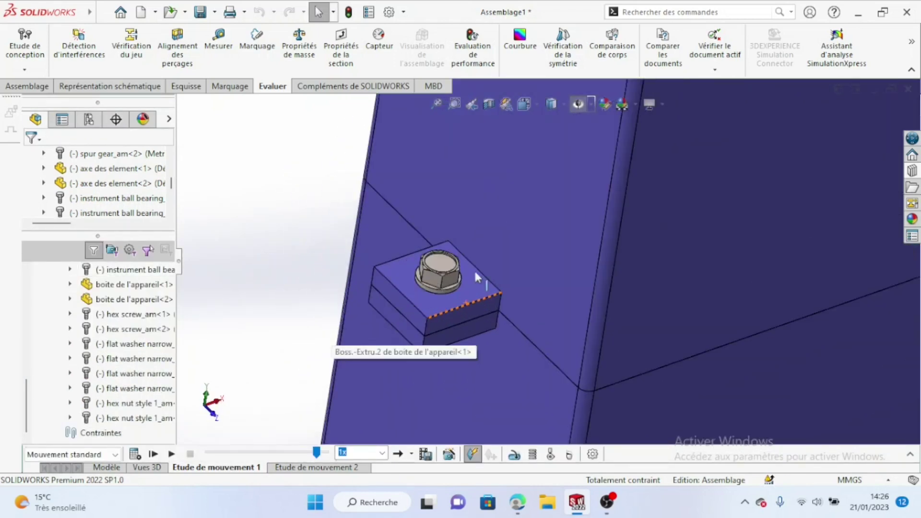
pyautogui.scroll(-2, 475, 288)
pyautogui.scroll(-3, 475, 307)
pyautogui.scroll(-3, 518, 308)
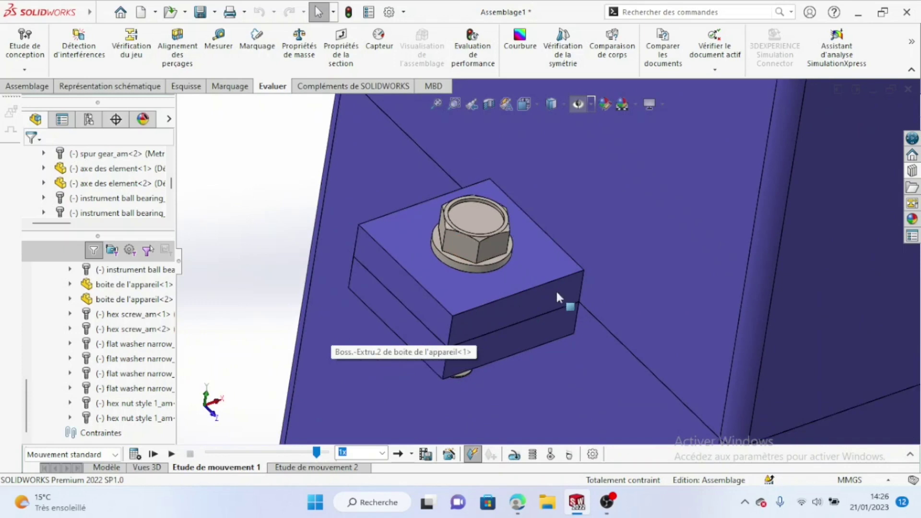
pyautogui.scroll(3, 533, 305)
pyautogui.scroll(2, 494, 288)
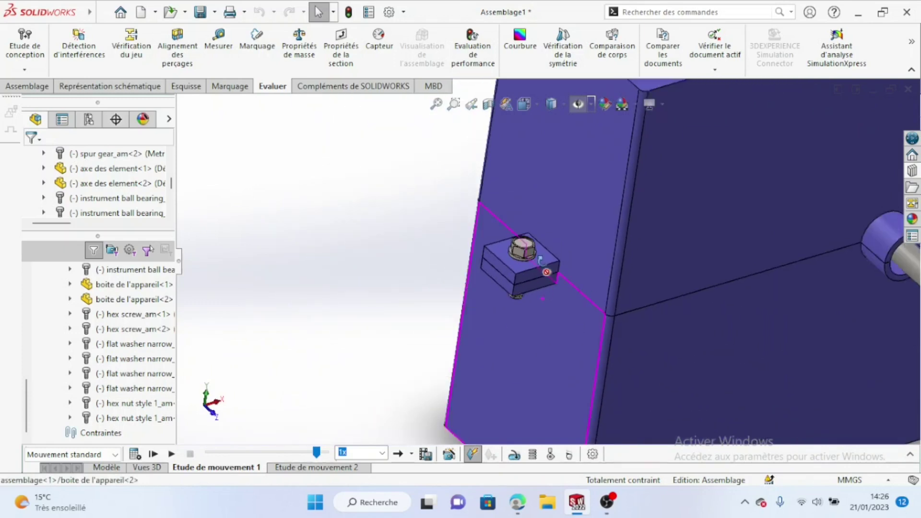
pyautogui.moveTo(540, 259); pyautogui.dragTo(539, 257, button='middle')
pyautogui.scroll(-3, 531, 278)
pyautogui.scroll(-2, 513, 307)
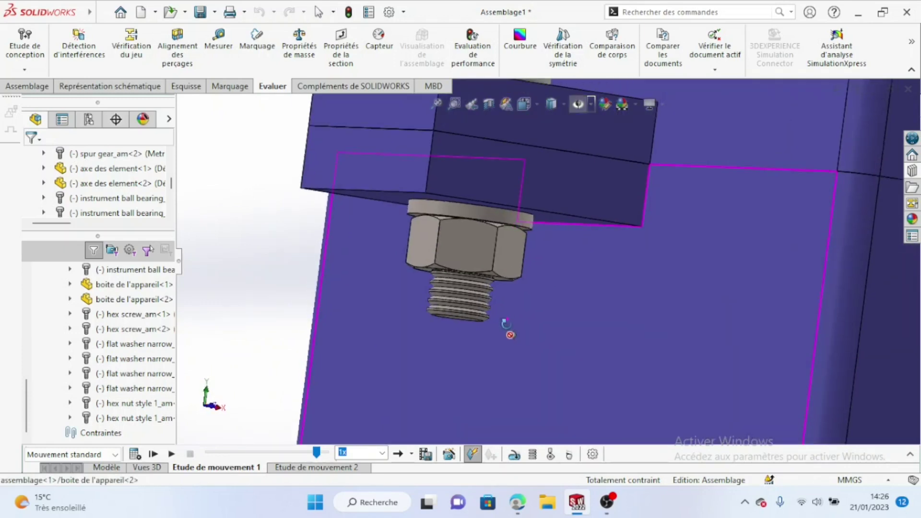
pyautogui.moveTo(505, 323); pyautogui.dragTo(485, 335, button='middle')
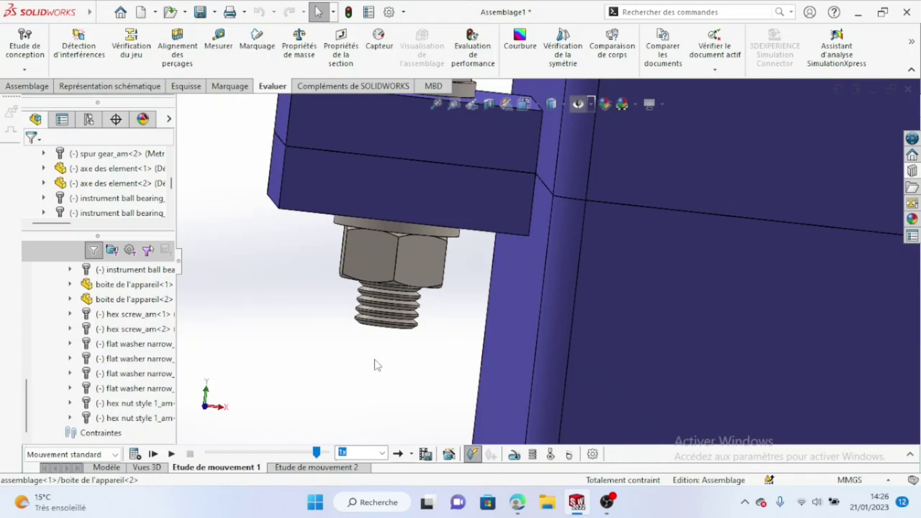
# Measure the bolt's thread edge, reading 10 mm diameter and 31.42 mm length.
pyautogui.click(211, 50)
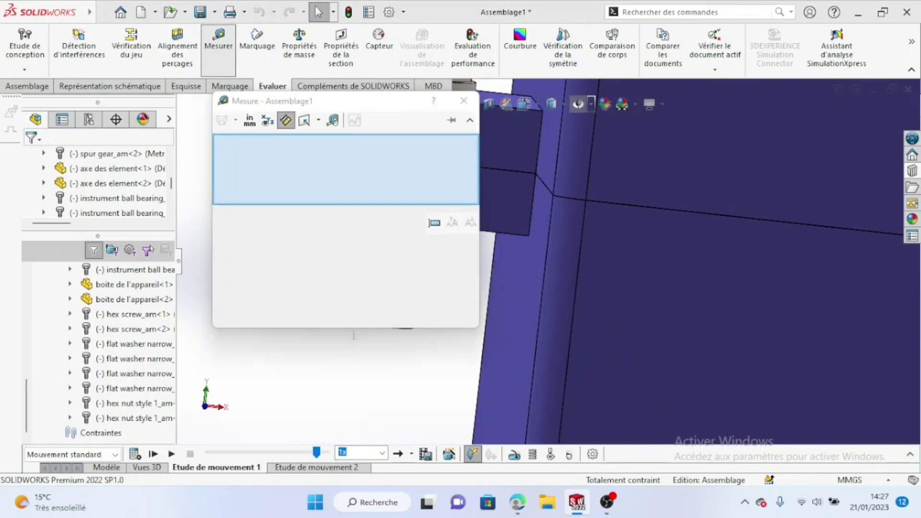
pyautogui.scroll(2, 424, 373)
pyautogui.scroll(2, 480, 365)
pyautogui.scroll(-2, 538, 316)
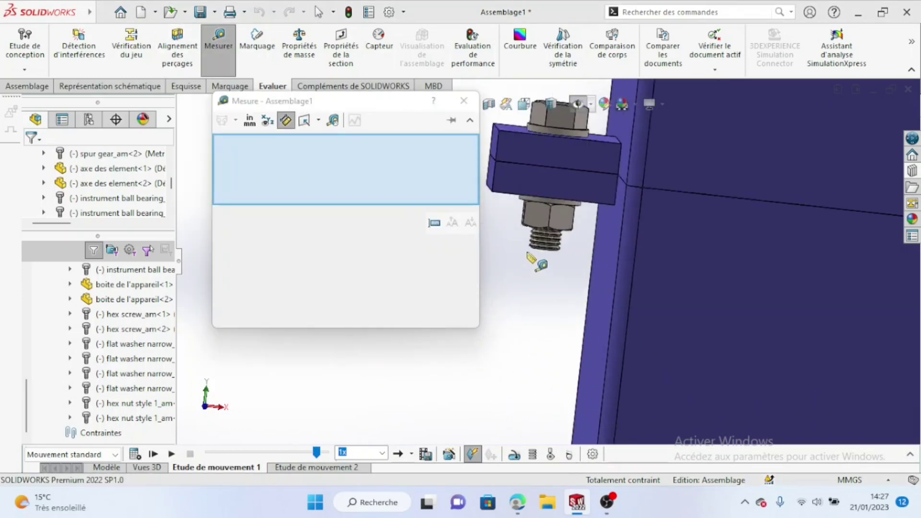
pyautogui.scroll(-3, 533, 269)
pyautogui.scroll(-3, 548, 262)
pyautogui.scroll(-2, 546, 260)
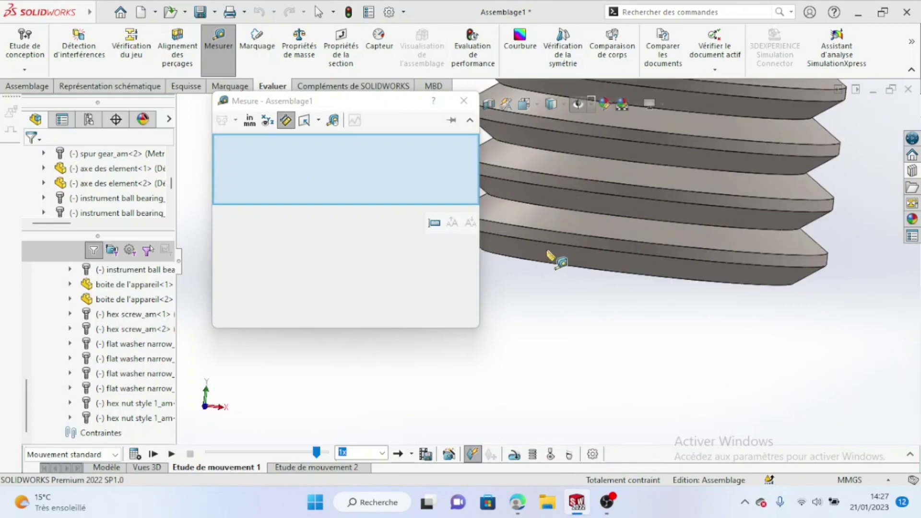
pyautogui.click(554, 245)
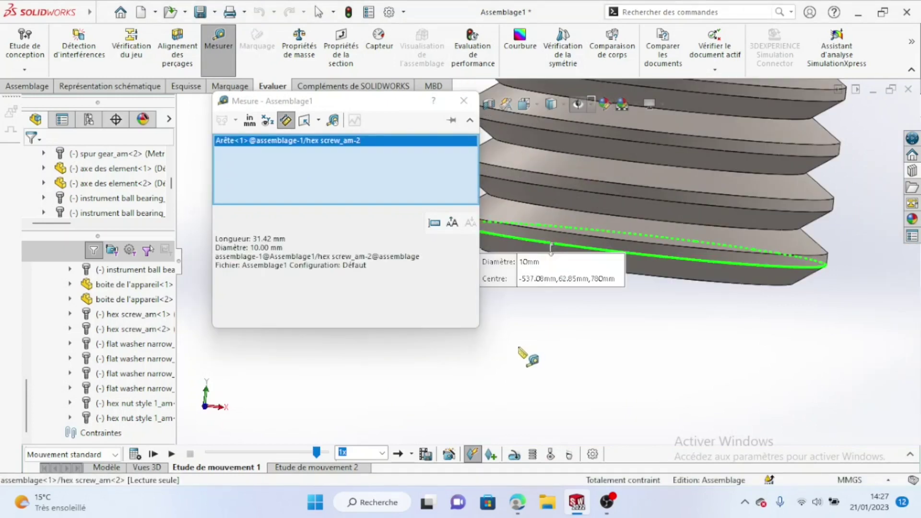
pyautogui.scroll(1, 662, 341)
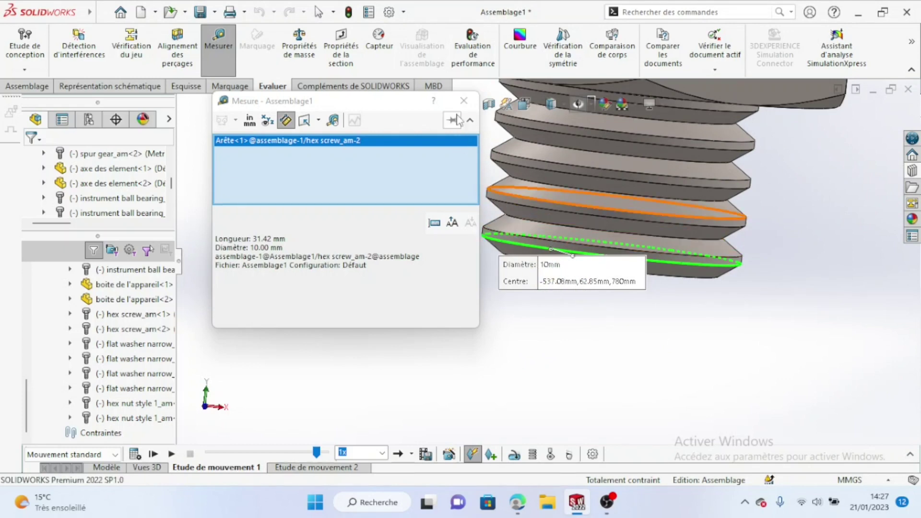
pyautogui.press('Escape')
pyautogui.scroll(2, 506, 363)
pyautogui.scroll(1, 505, 362)
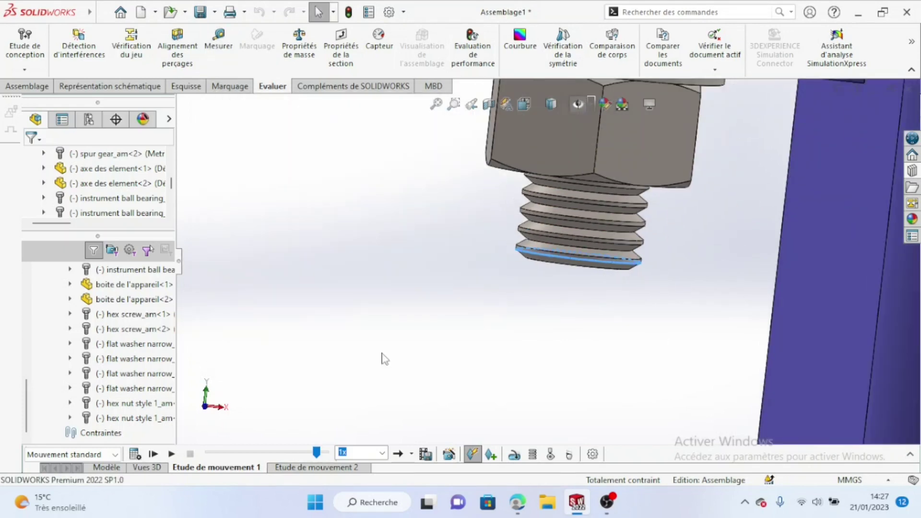
# Isolate 'boite de l'appareil' so only the device box is shown.
pyautogui.scroll(2, 485, 353)
pyautogui.scroll(1, 373, 344)
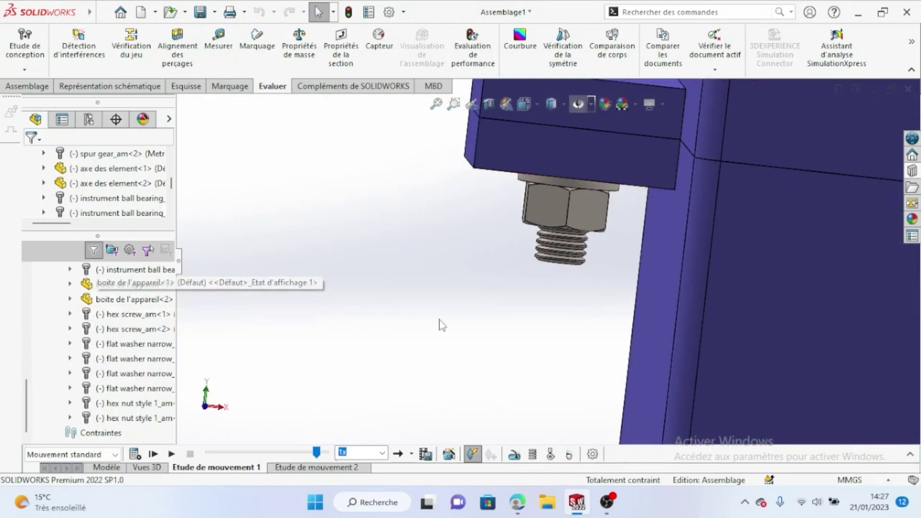
pyautogui.scroll(2, 438, 323)
pyautogui.scroll(2, 441, 323)
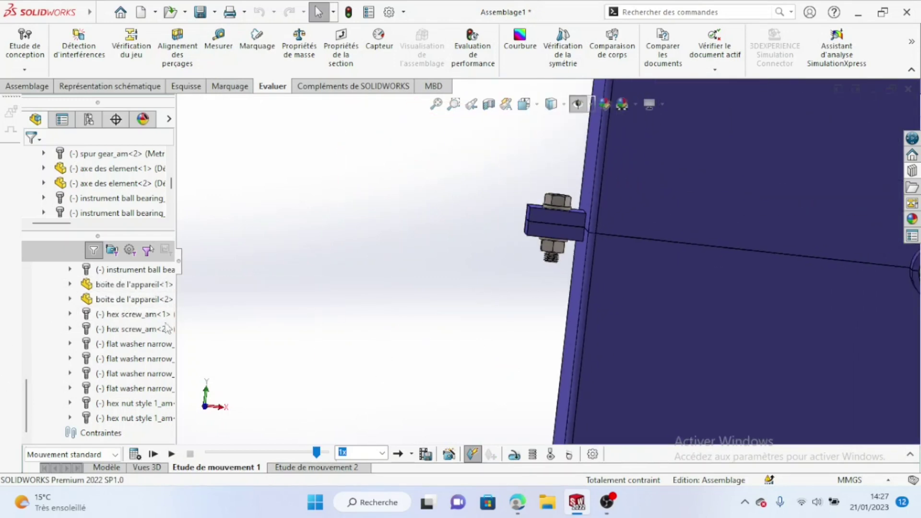
pyautogui.rightClick(129, 285)
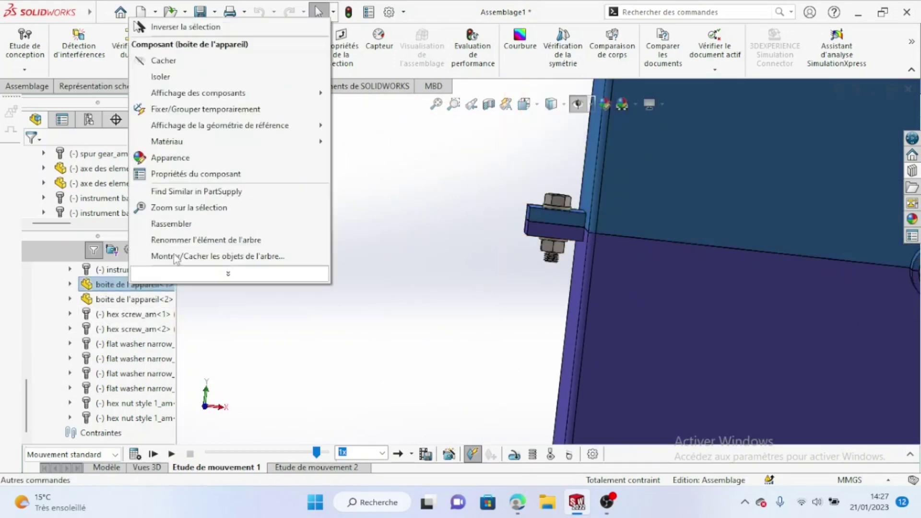
pyautogui.click(156, 77)
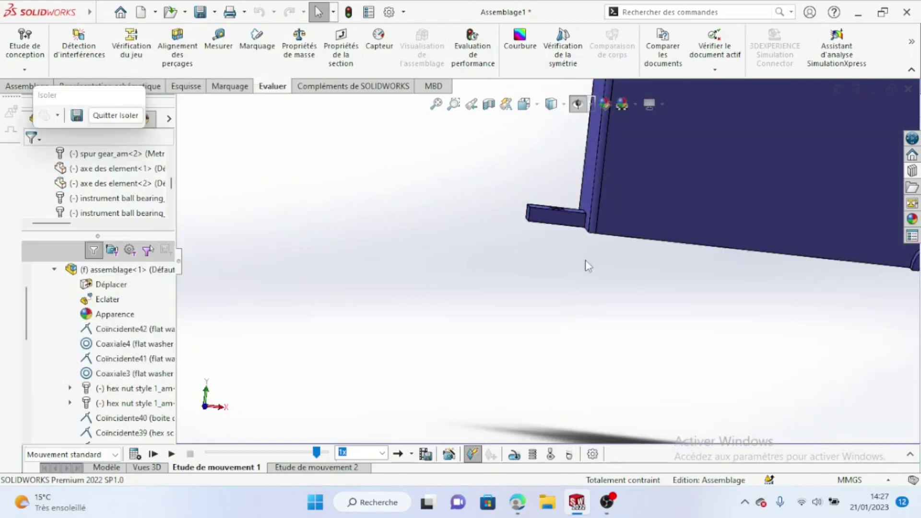
# Measure the mounting-tab hole edge: 11 mm diameter, 34.56 mm length.
pyautogui.scroll(-3, 580, 217)
pyautogui.scroll(-3, 646, 176)
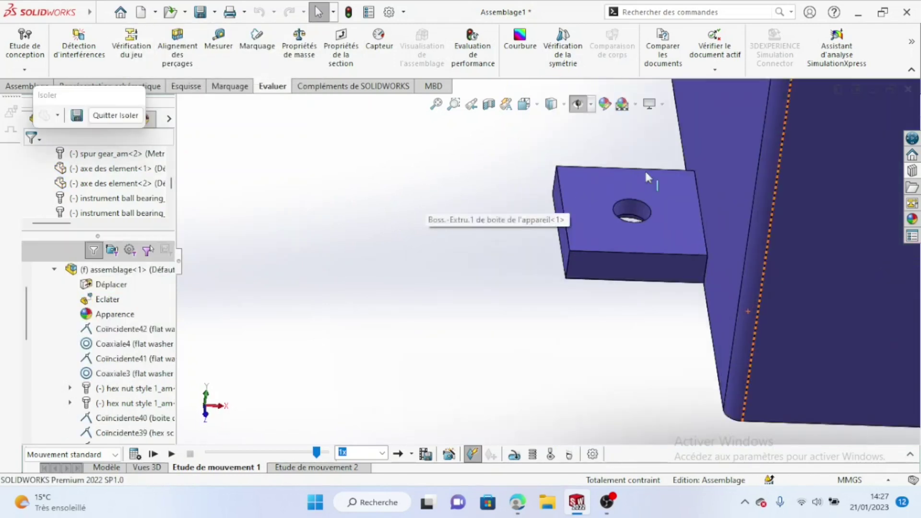
pyautogui.scroll(-3, 646, 216)
pyautogui.scroll(-3, 492, 195)
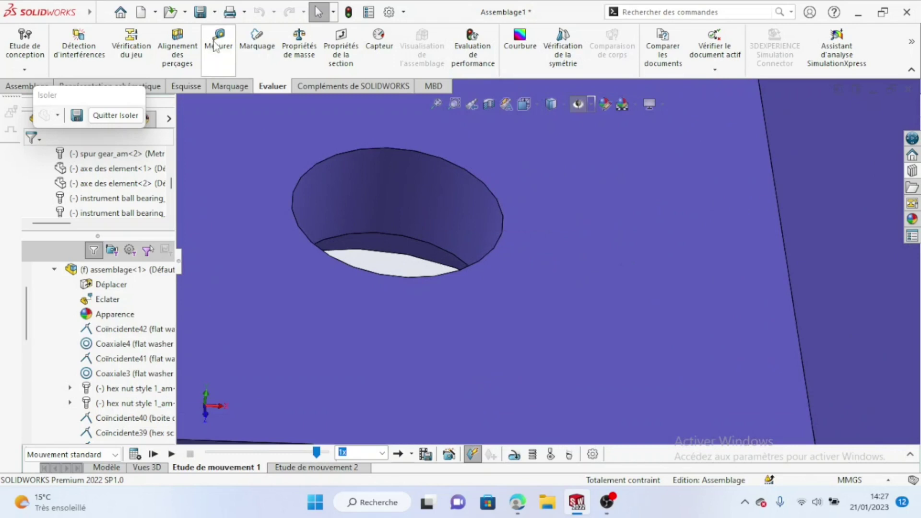
pyautogui.click(217, 43)
pyautogui.scroll(2, 602, 230)
pyautogui.scroll(2, 556, 220)
pyautogui.scroll(2, 530, 260)
pyautogui.scroll(-2, 528, 250)
pyautogui.scroll(-2, 519, 341)
pyautogui.scroll(-2, 551, 272)
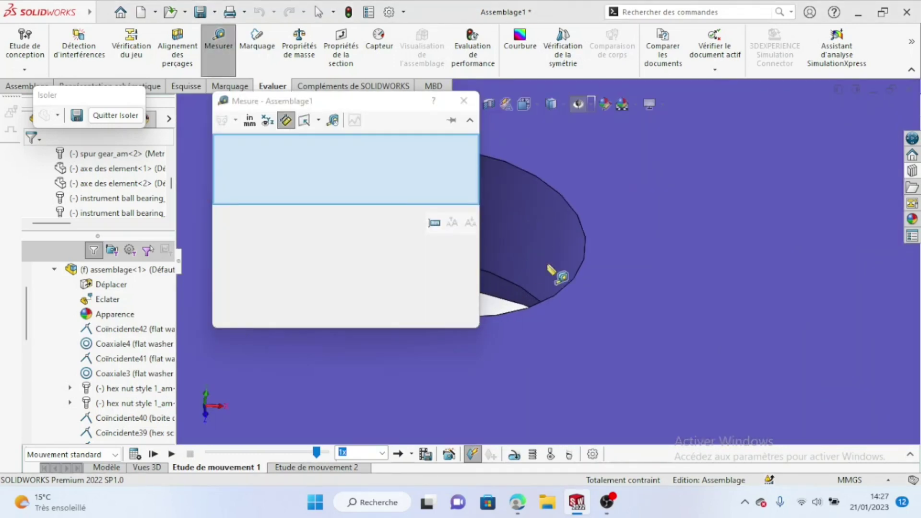
pyautogui.click(576, 214)
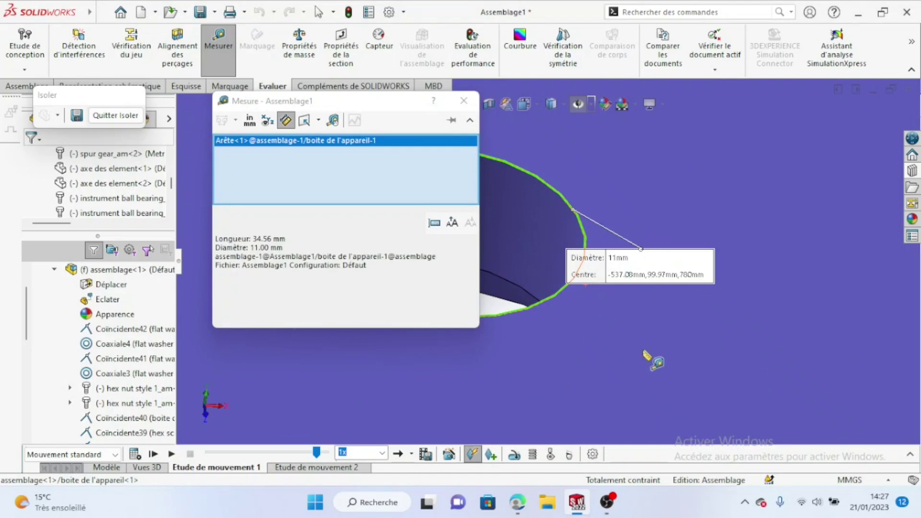
pyautogui.click(464, 105)
pyautogui.scroll(2, 504, 240)
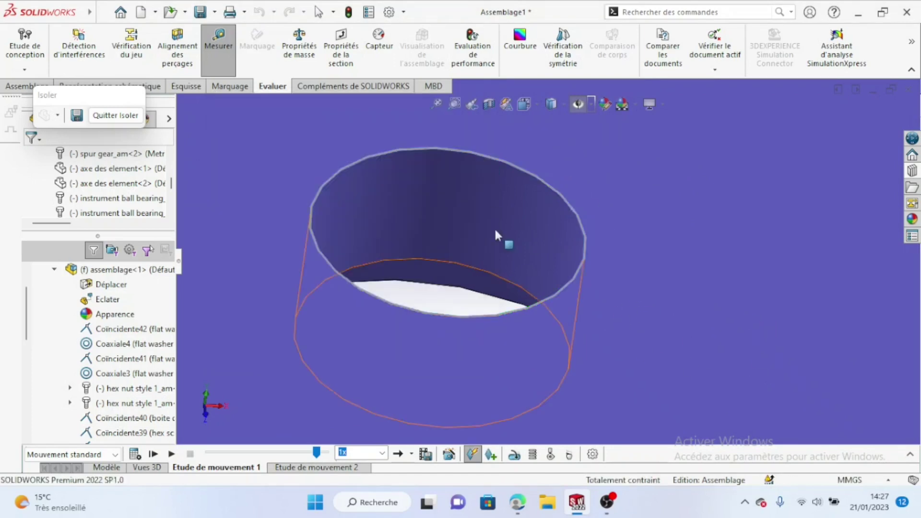
pyautogui.scroll(1, 518, 282)
pyautogui.scroll(2, 520, 294)
pyautogui.scroll(2, 516, 291)
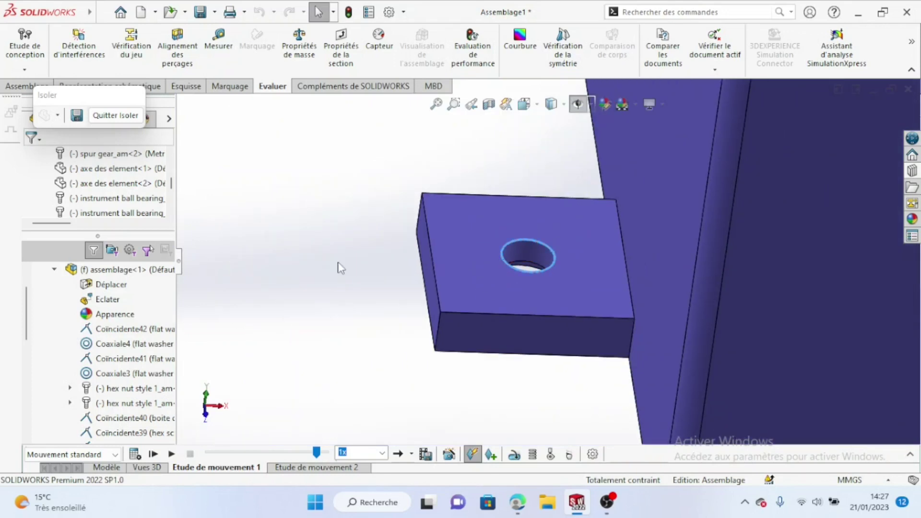
# Exit Isolate and zoom out to show the full box with bolt and nut restored.
pyautogui.scroll(1, 547, 263)
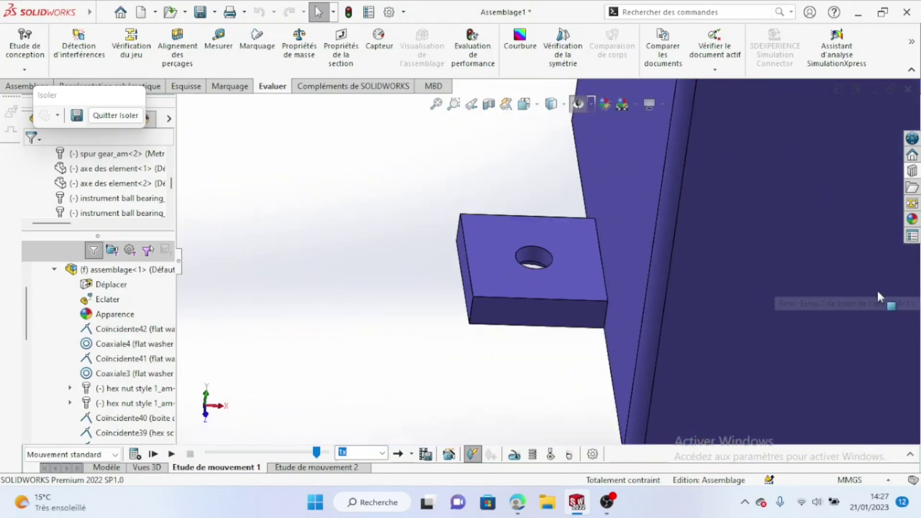
pyautogui.click(108, 115)
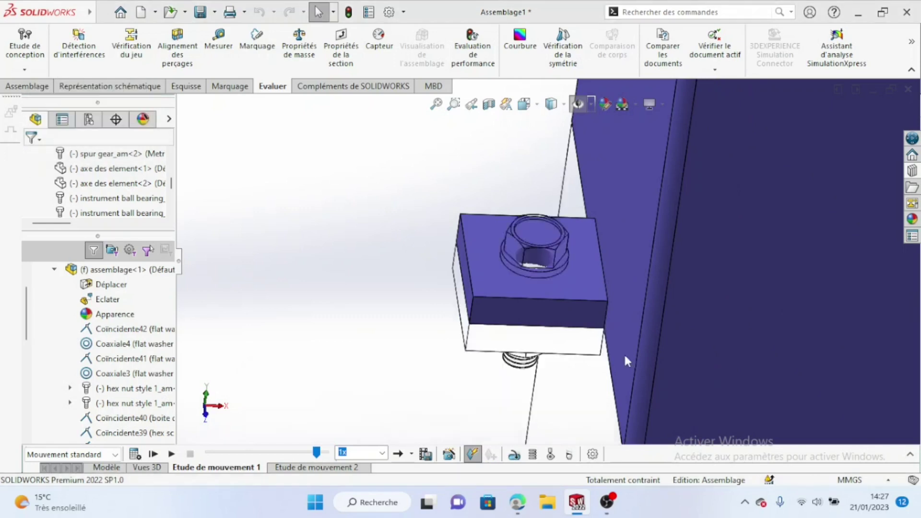
pyautogui.scroll(3, 672, 312)
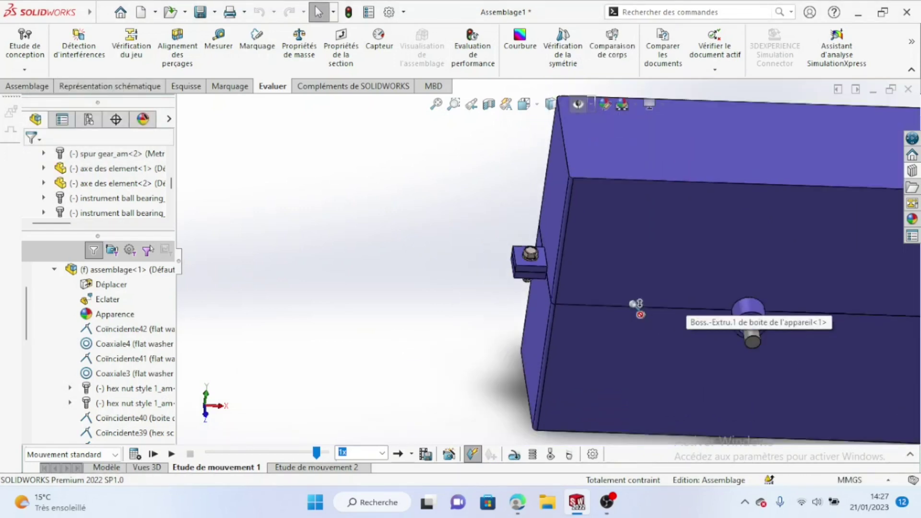
pyautogui.scroll(-3, 877, 279)
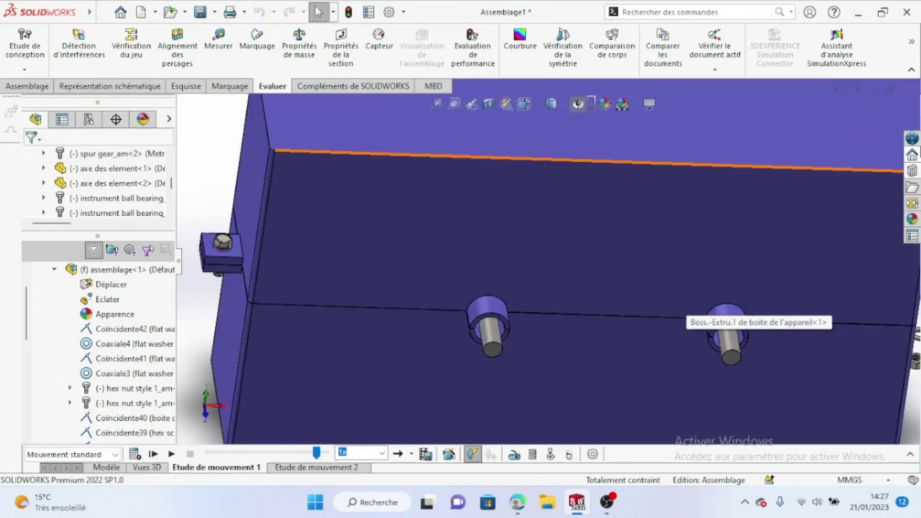
# Open the Design Library's Toolbox and confirm the document units remain MMGS.
pyautogui.click(913, 171)
pyautogui.scroll(5, 782, 163)
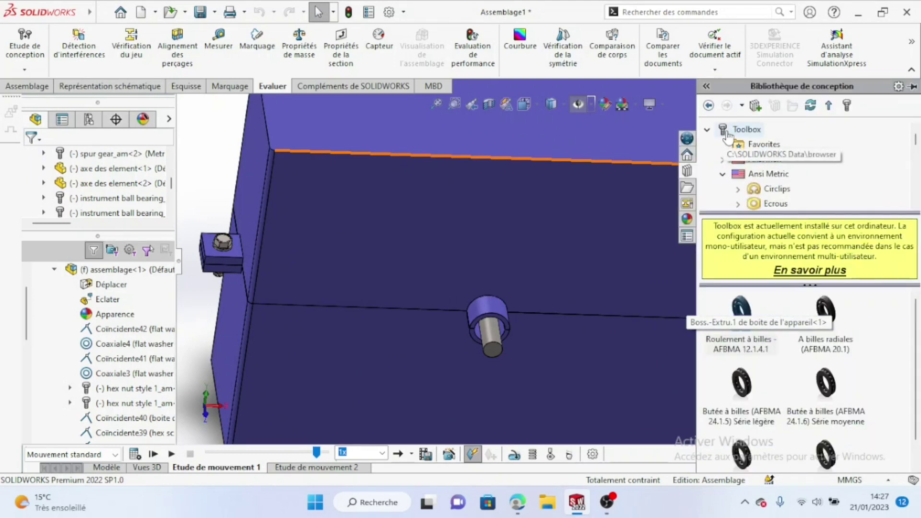
pyautogui.click(764, 174)
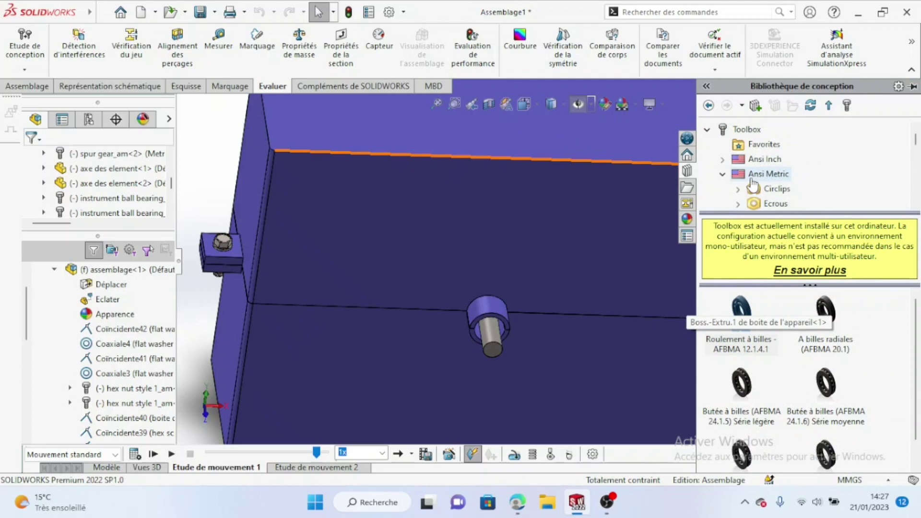
pyautogui.click(738, 130)
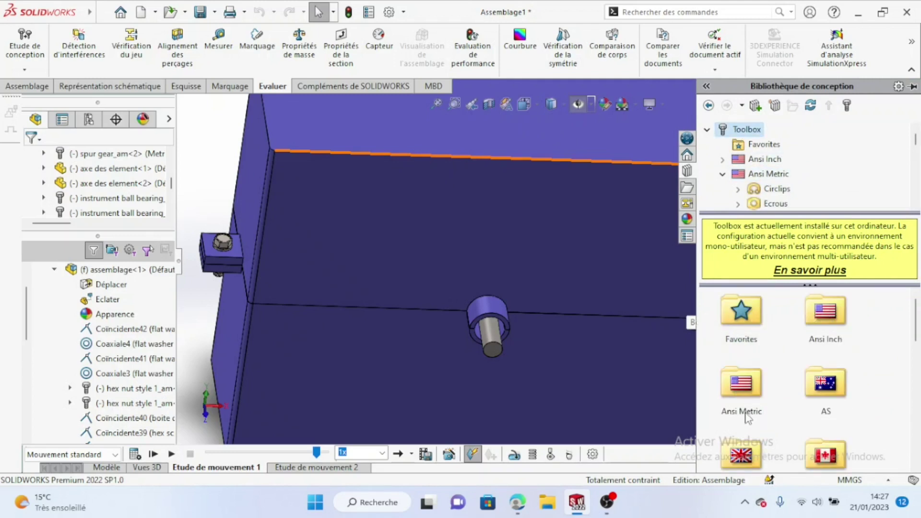
pyautogui.click(866, 481)
pyautogui.click(868, 481)
pyautogui.click(869, 482)
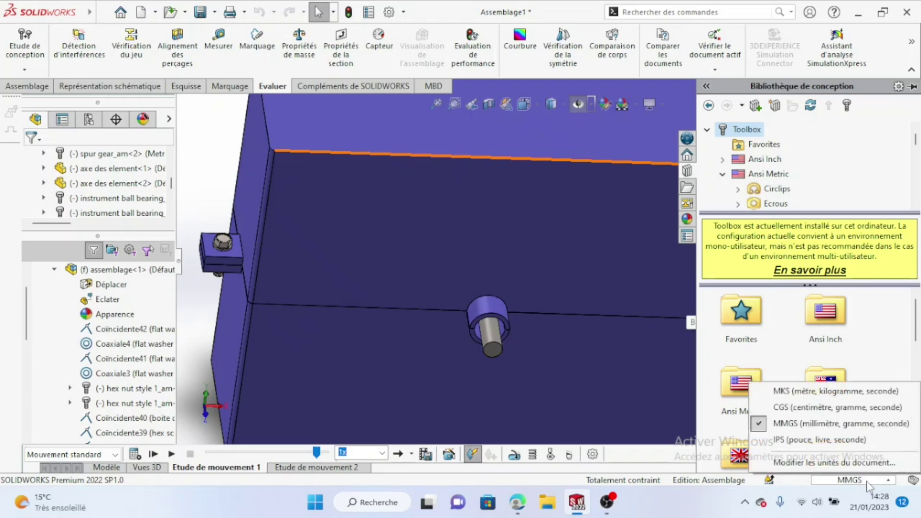
pyautogui.click(819, 370)
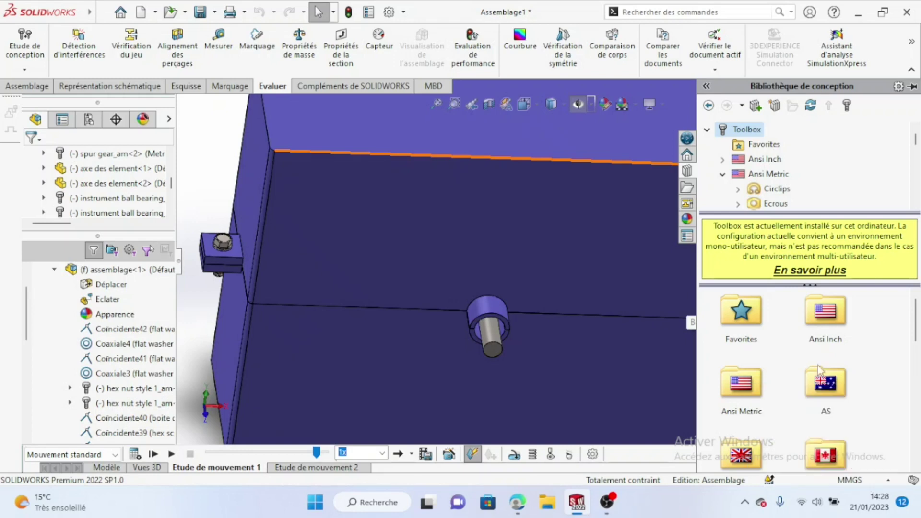
# Drag 'Rondelle plate étroite' from Ansi Metric > Rondelles > Rondelles plates onto the box face.
pyautogui.doubleClick(743, 386)
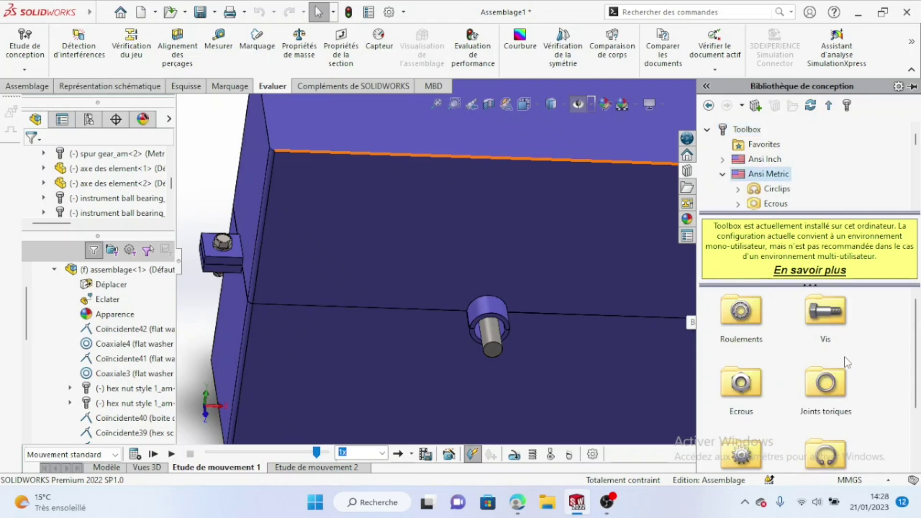
pyautogui.scroll(-2, 819, 318)
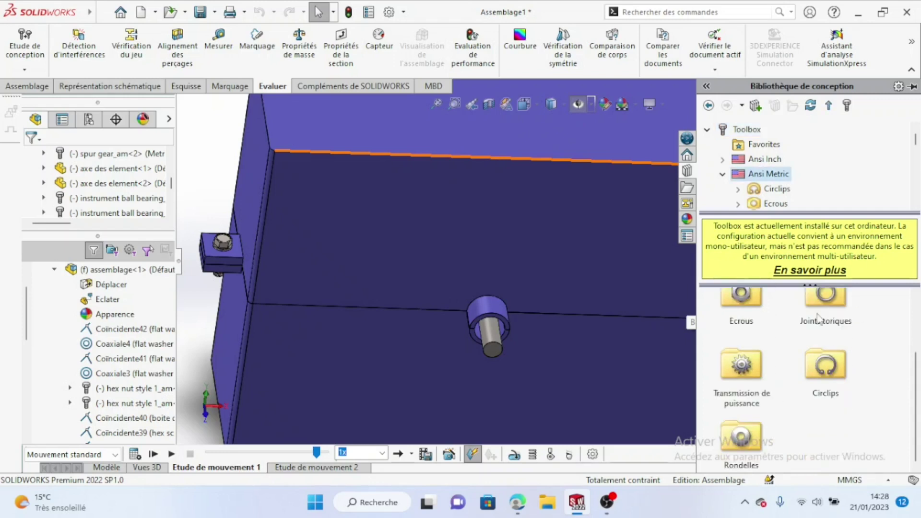
pyautogui.doubleClick(753, 439)
pyautogui.doubleClick(756, 341)
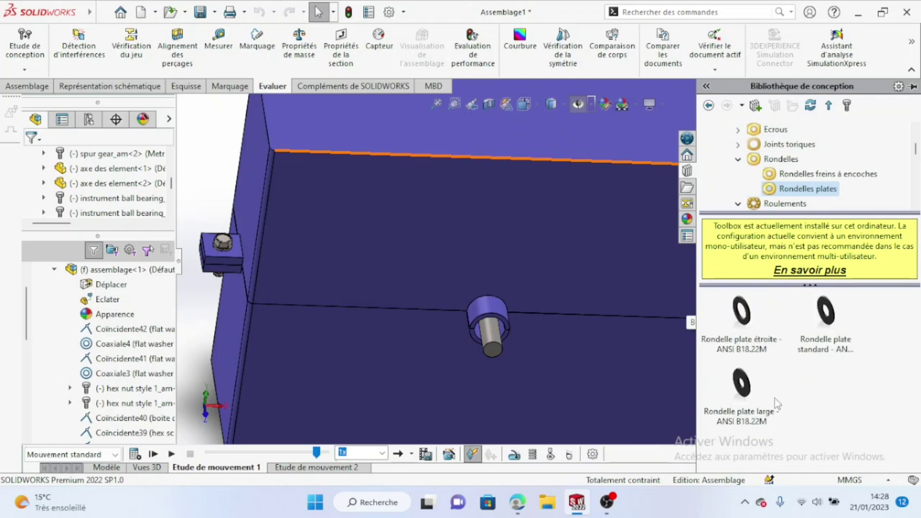
pyautogui.click(748, 342)
pyautogui.moveTo(630, 364); pyautogui.dragTo(624, 360)
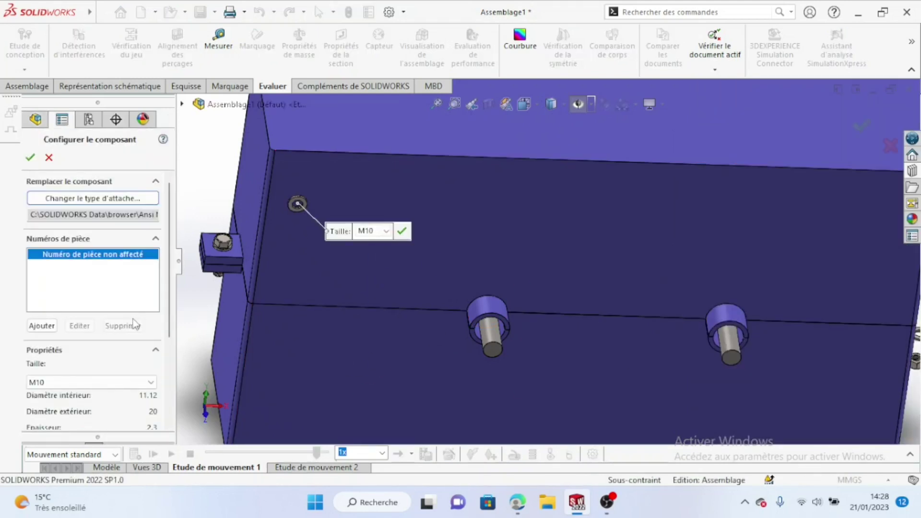
# Try washer sizes M12 and M30 in the Taille list, then return to M10.
pyautogui.scroll(-3, 170, 304)
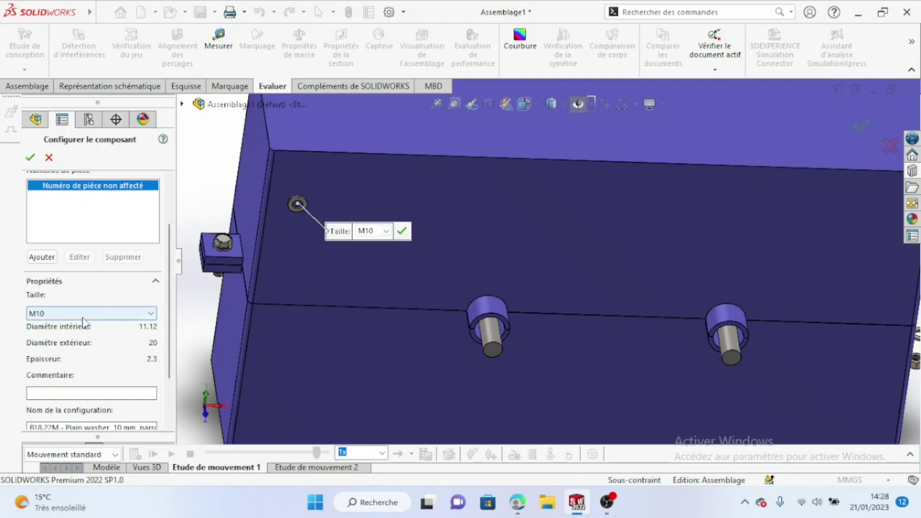
pyautogui.click(83, 318)
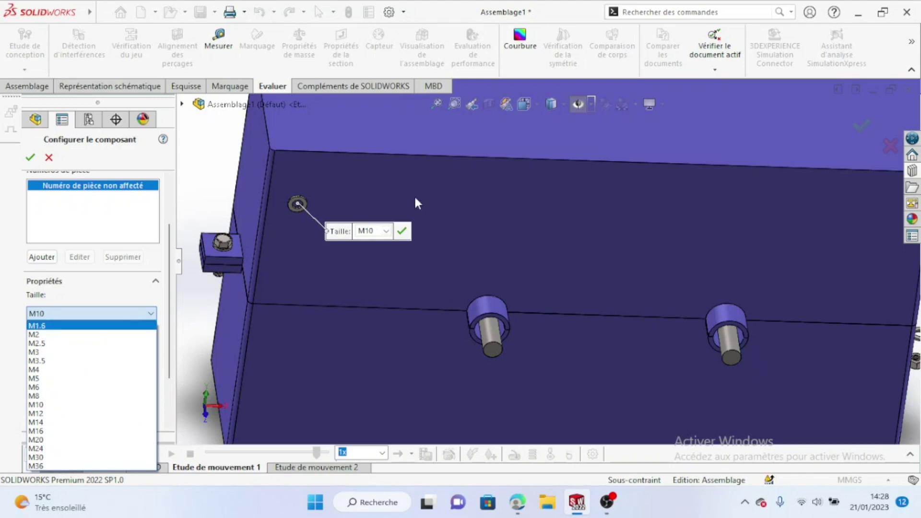
pyautogui.scroll(-3, 327, 211)
pyautogui.scroll(-3, 326, 211)
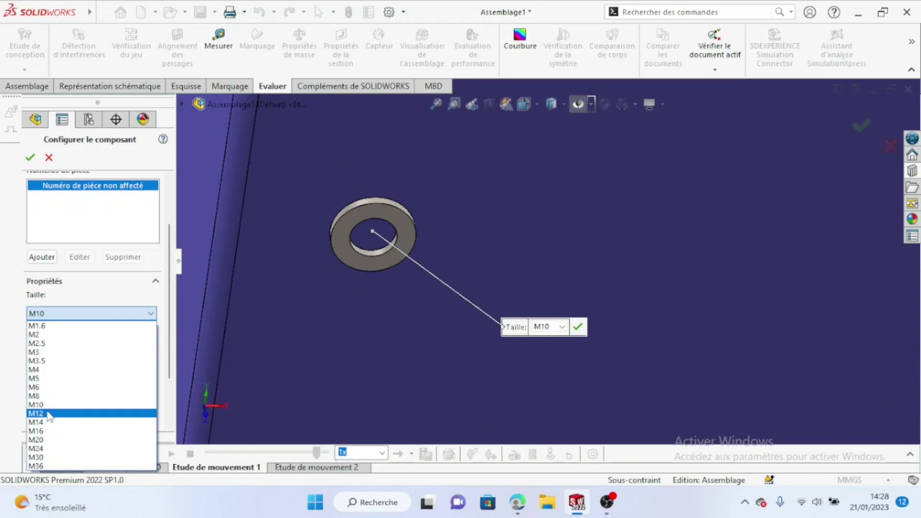
pyautogui.click(49, 414)
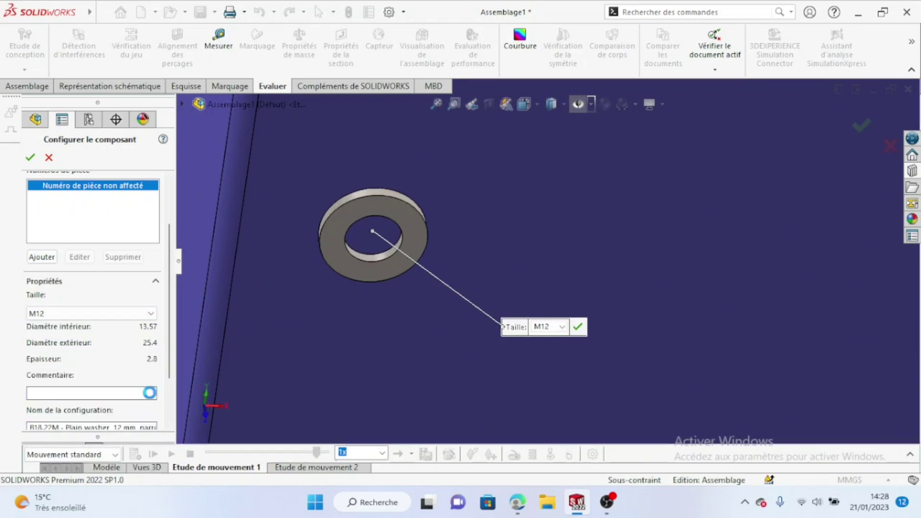
pyautogui.click(144, 314)
pyautogui.click(56, 458)
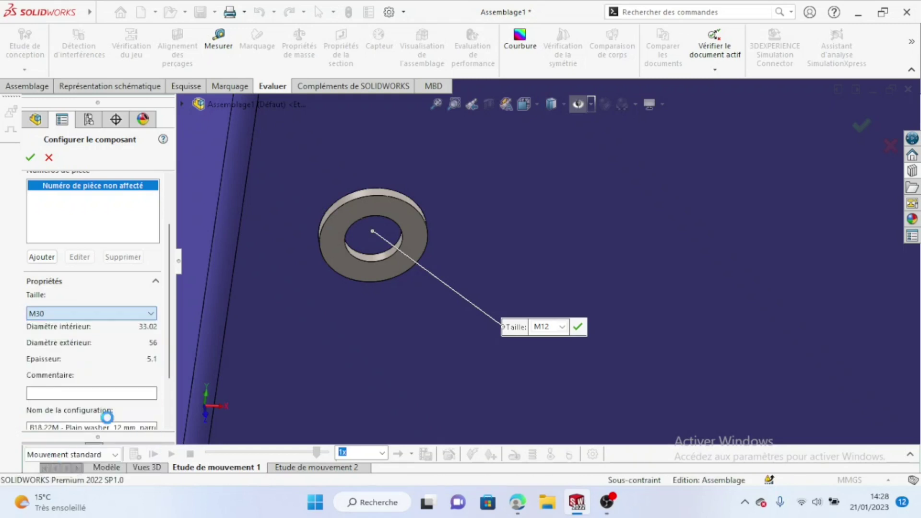
pyautogui.click(87, 314)
pyautogui.click(37, 405)
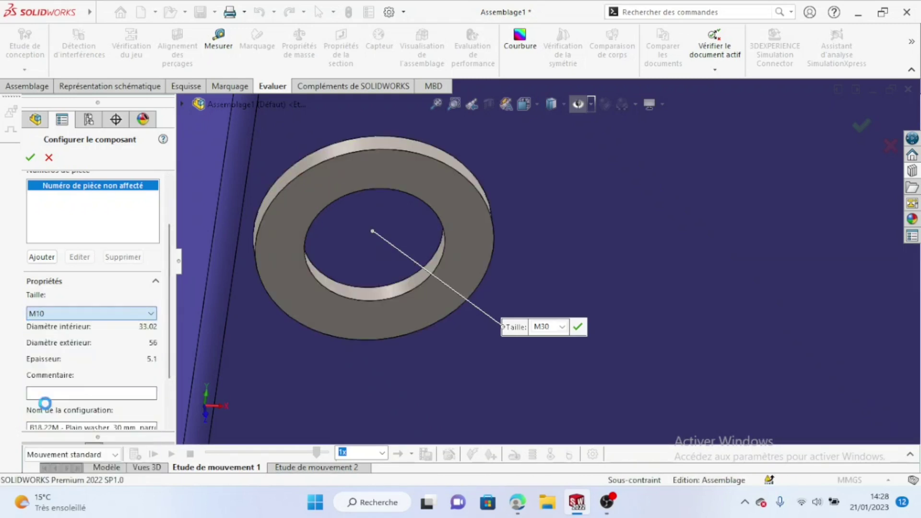
# Turn the view to compare washer and bolted block, then set Taille to M10 again.
pyautogui.moveTo(285, 330); pyautogui.dragTo(323, 326, button='middle')
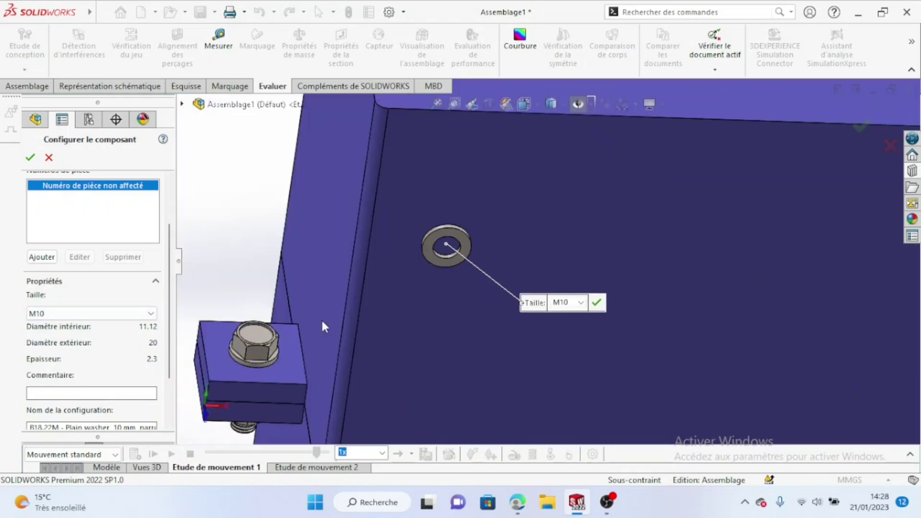
pyautogui.scroll(-3, 164, 322)
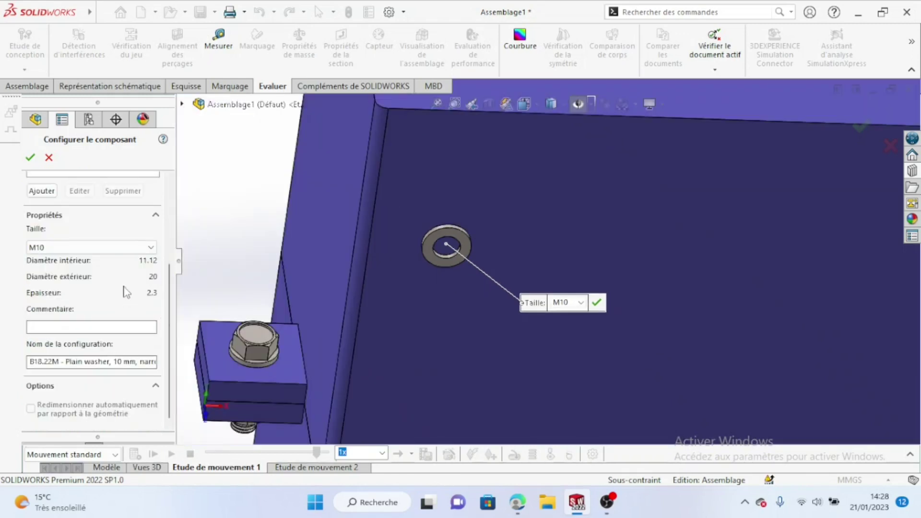
pyautogui.scroll(3, 48, 319)
pyautogui.scroll(3, 33, 314)
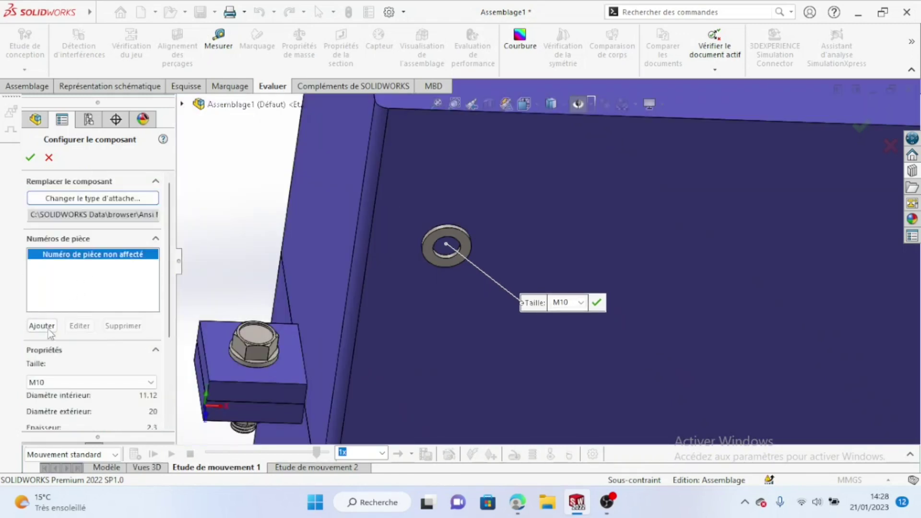
pyautogui.scroll(-2, 86, 381)
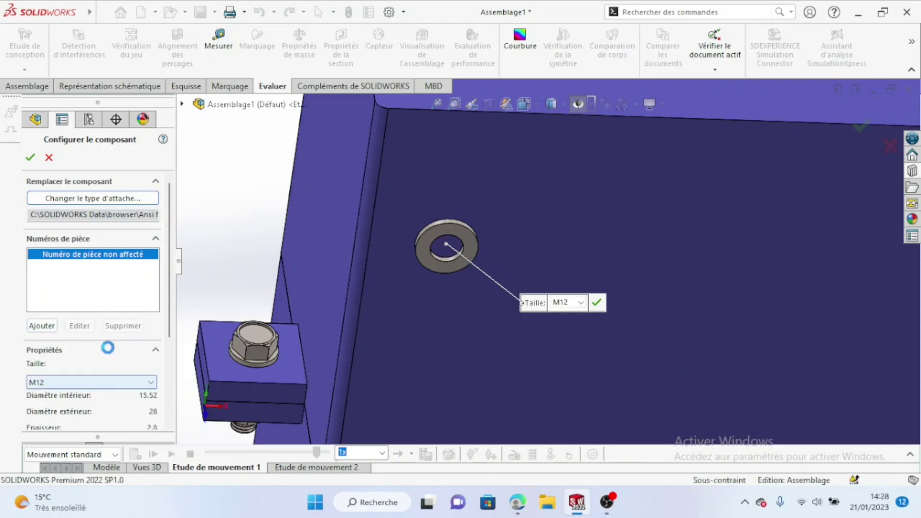
pyautogui.scroll(-1, 111, 388)
pyautogui.click(96, 382)
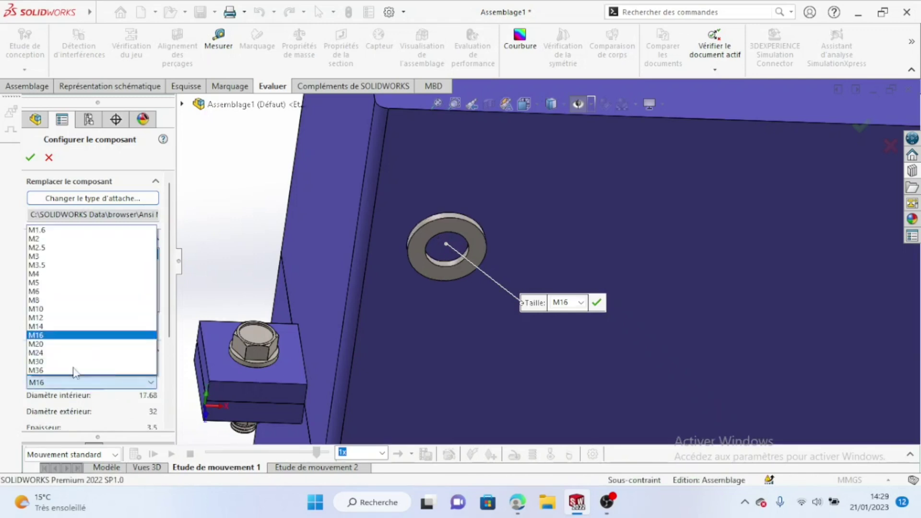
pyautogui.click(54, 309)
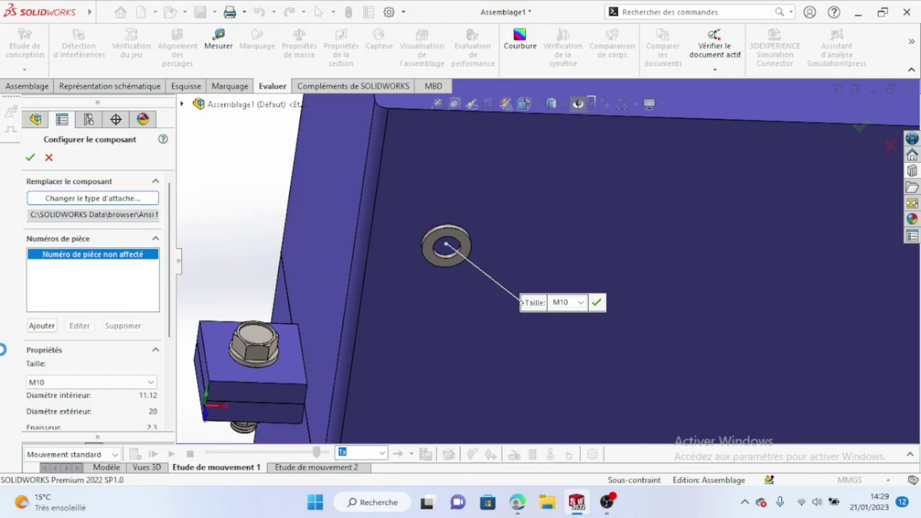
# Accept the M10 washer, drop extra washer copies beside the box, and end insertion.
pyautogui.click(30, 161)
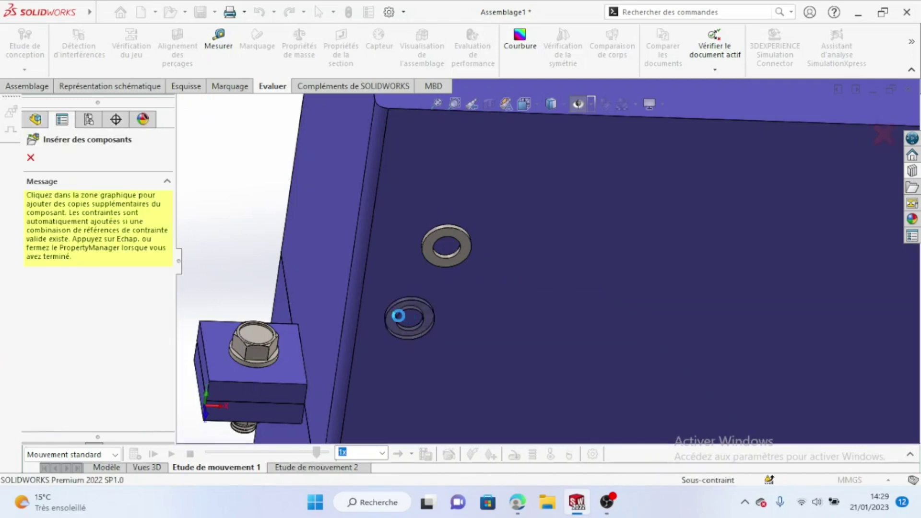
pyautogui.scroll(2, 313, 254)
pyautogui.click(336, 196)
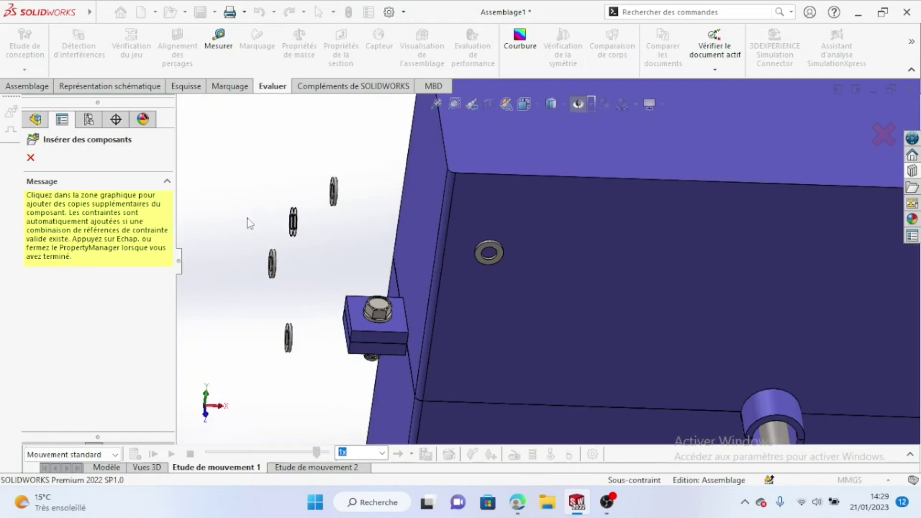
pyautogui.press('Escape')
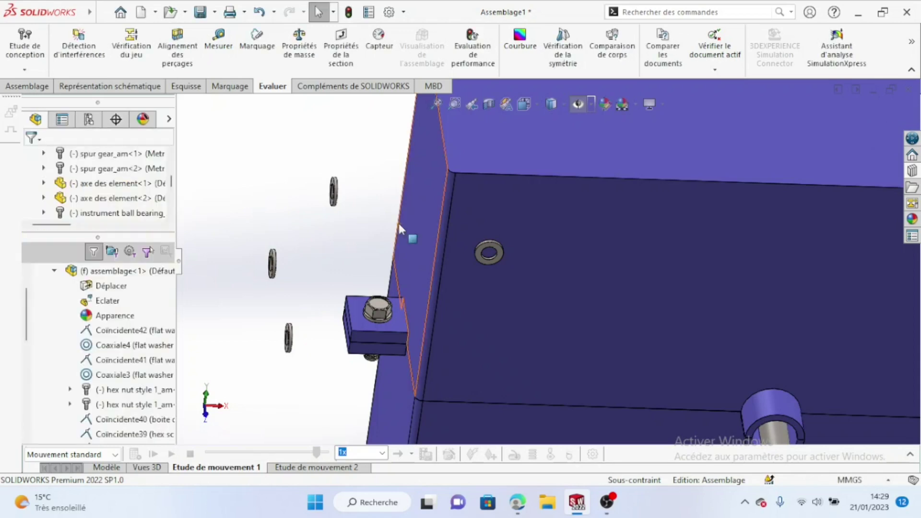
pyautogui.moveTo(471, 281)
pyautogui.mouseDown(button='middle')
pyautogui.moveTo(463, 261)
pyautogui.moveTo(464, 291)
pyautogui.mouseUp(button='middle')
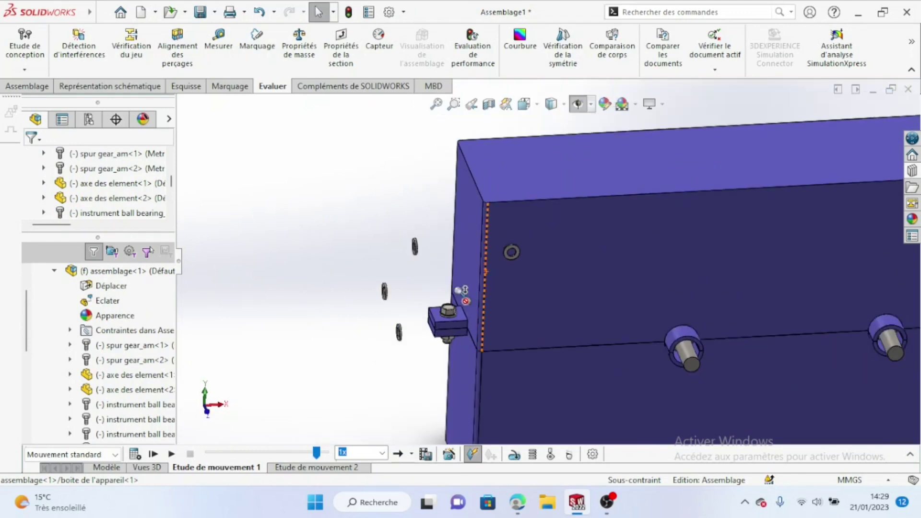
pyautogui.moveTo(721, 271); pyautogui.dragTo(583, 288, button='middle')
pyautogui.moveTo(481, 304); pyautogui.dragTo(473, 338, button='middle')
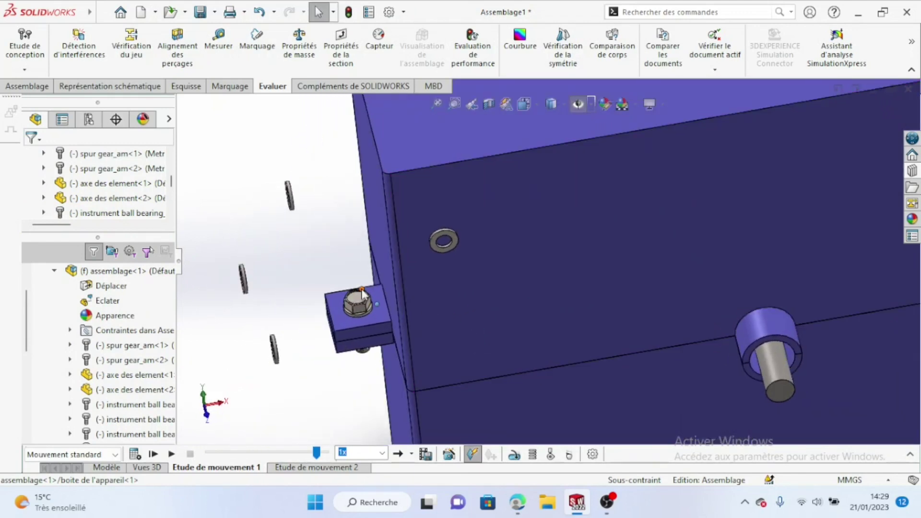
pyautogui.moveTo(341, 304)
pyautogui.mouseDown(button='middle')
pyautogui.moveTo(358, 307)
pyautogui.moveTo(391, 221)
pyautogui.moveTo(349, 261)
pyautogui.mouseUp(button='middle')
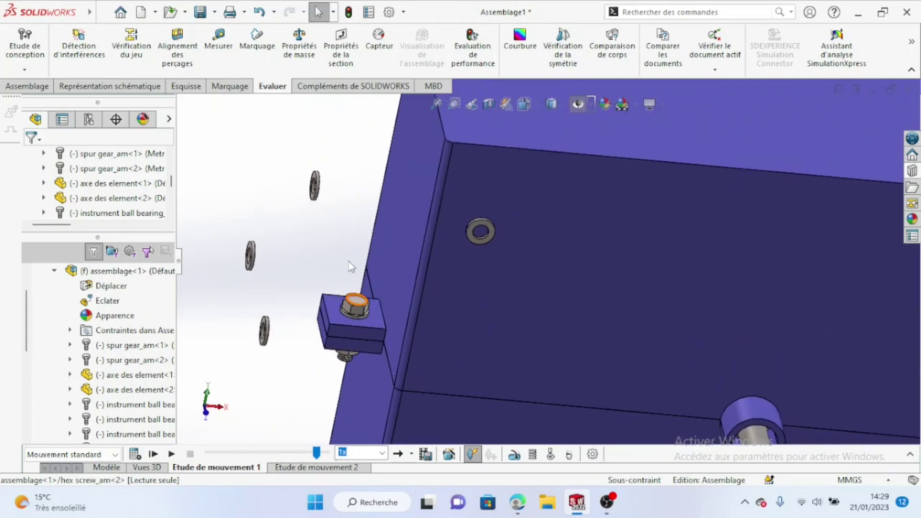
pyautogui.scroll(2, 300, 225)
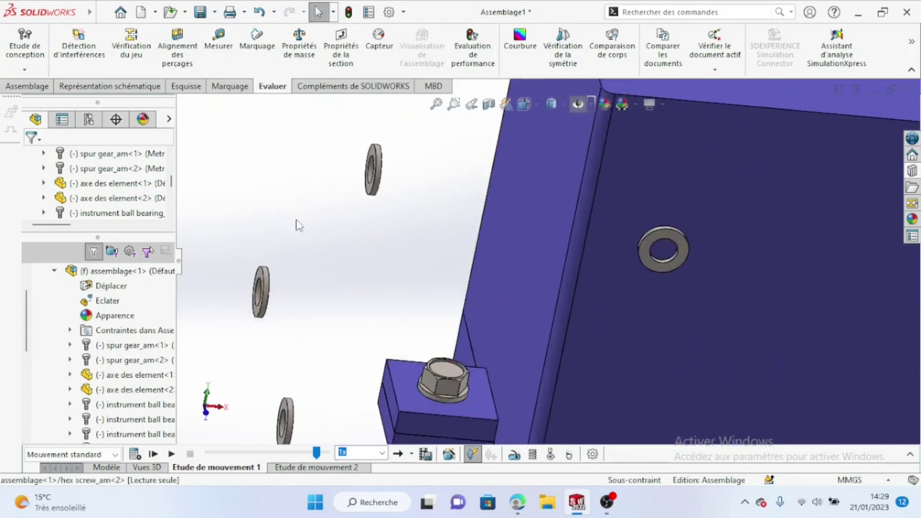
pyautogui.scroll(2, 336, 240)
pyautogui.scroll(2, 358, 251)
pyautogui.scroll(1, 458, 280)
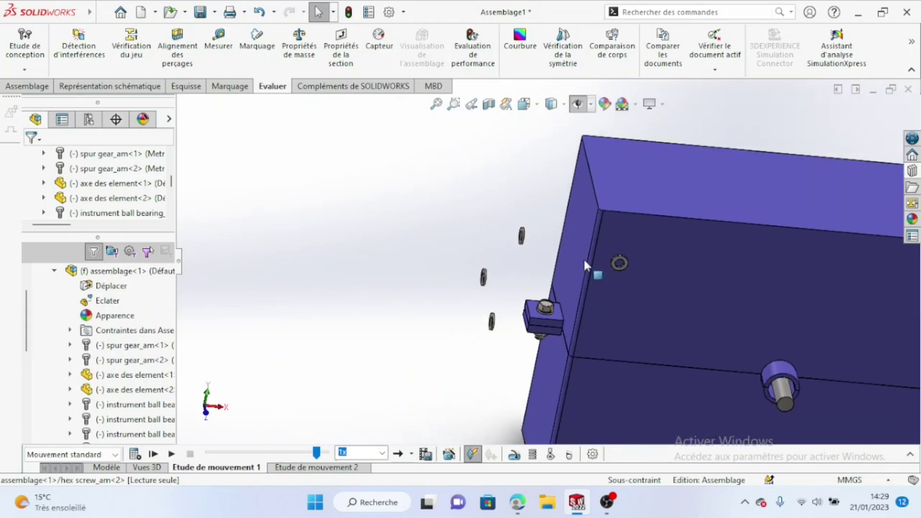
pyautogui.scroll(2, 584, 263)
pyautogui.scroll(-1, 560, 269)
pyautogui.scroll(-1, 556, 272)
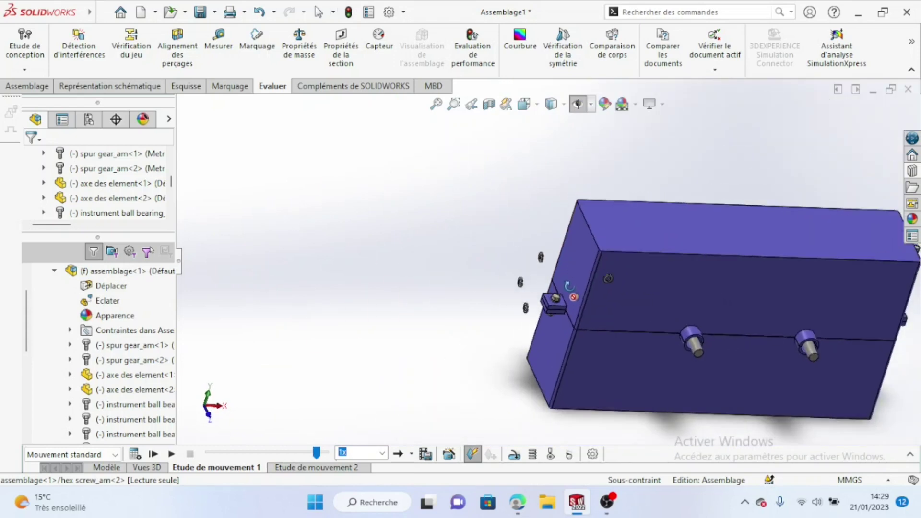
pyautogui.scroll(-1, 542, 278)
pyautogui.scroll(-2, 508, 290)
pyautogui.moveTo(508, 293); pyautogui.dragTo(551, 268, button='middle')
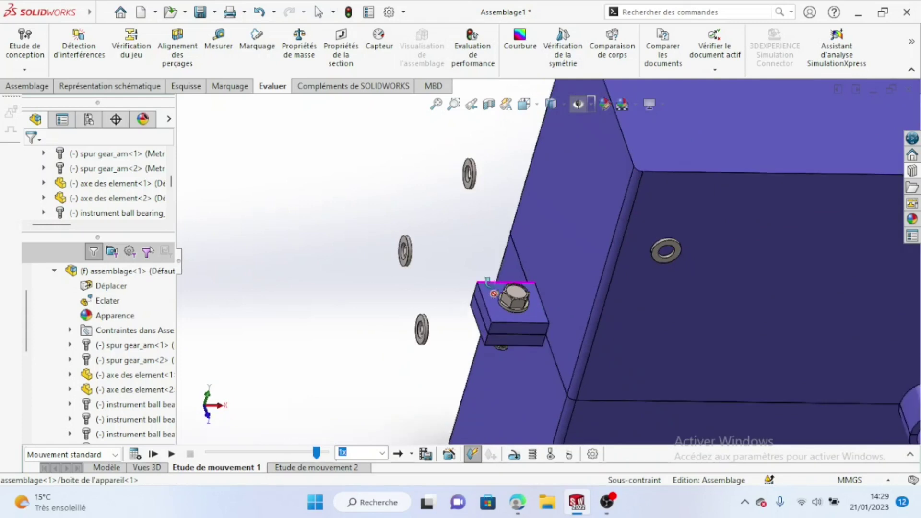
pyautogui.scroll(1, 655, 212)
pyautogui.scroll(2, 730, 226)
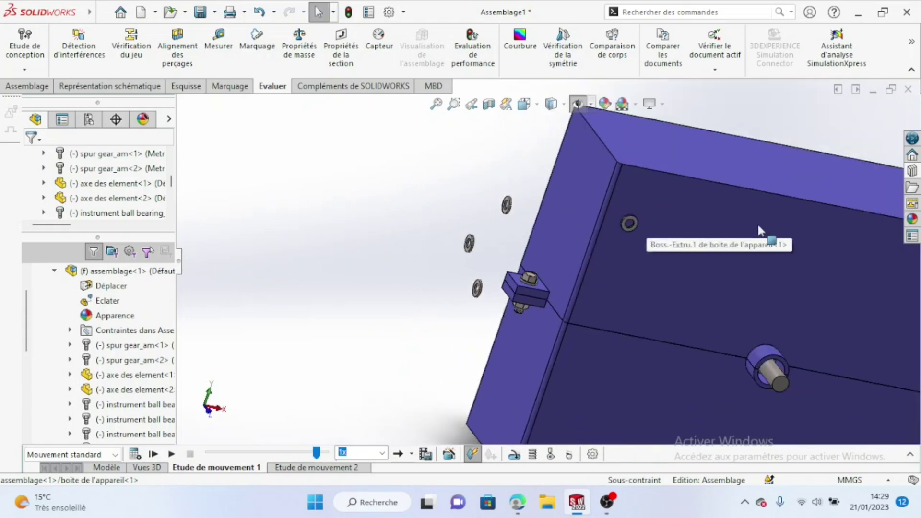
pyautogui.scroll(2, 760, 231)
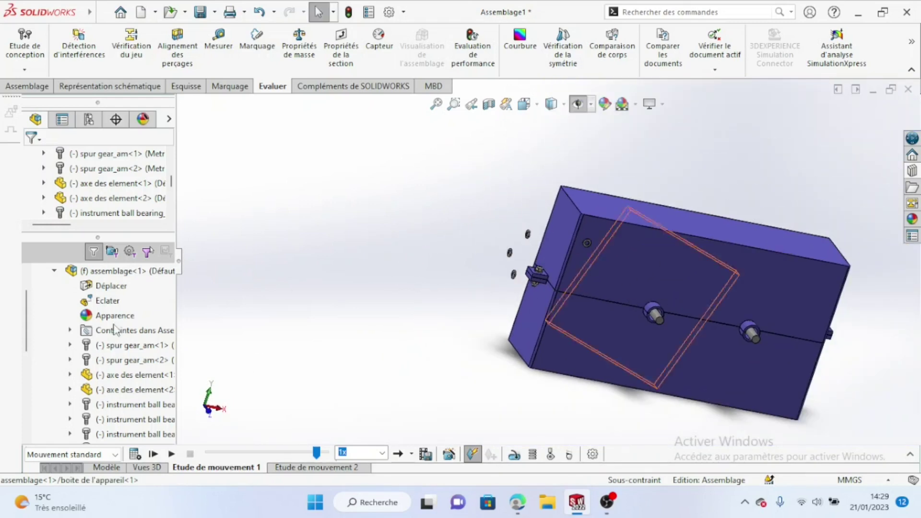